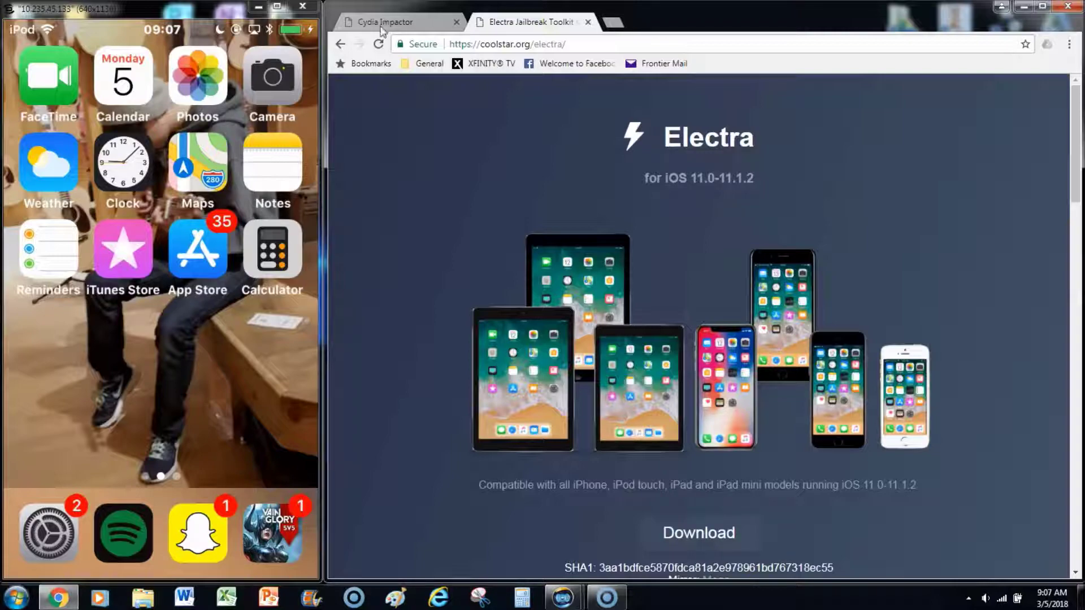
Step: Switch to the Cydia Impactor download page tab
key("ctrl+shift+Tab")
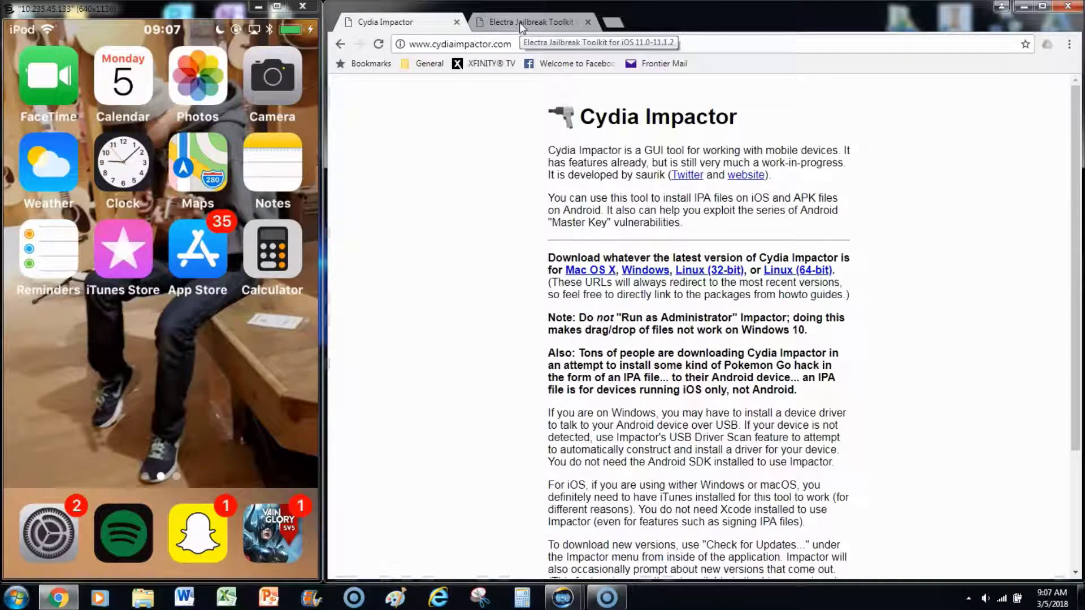
Step: Revisit the Electra page, close Chrome, and hide the X-Mirage welcome window
left_click(519, 23)
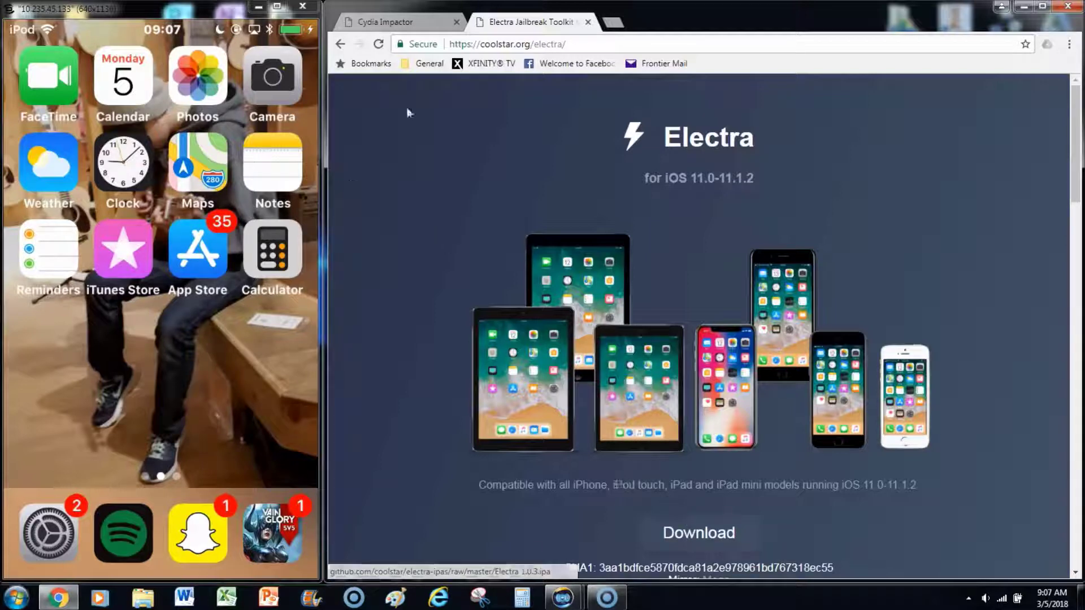
left_click(1076, 10)
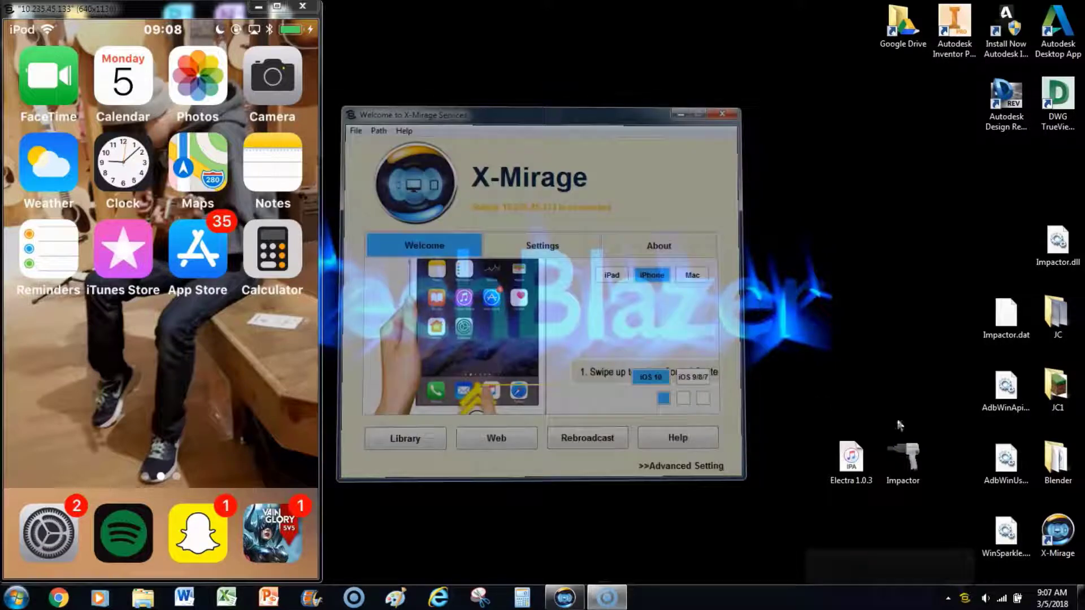
left_click_drag(797, 405, 944, 505)
left_click(911, 500)
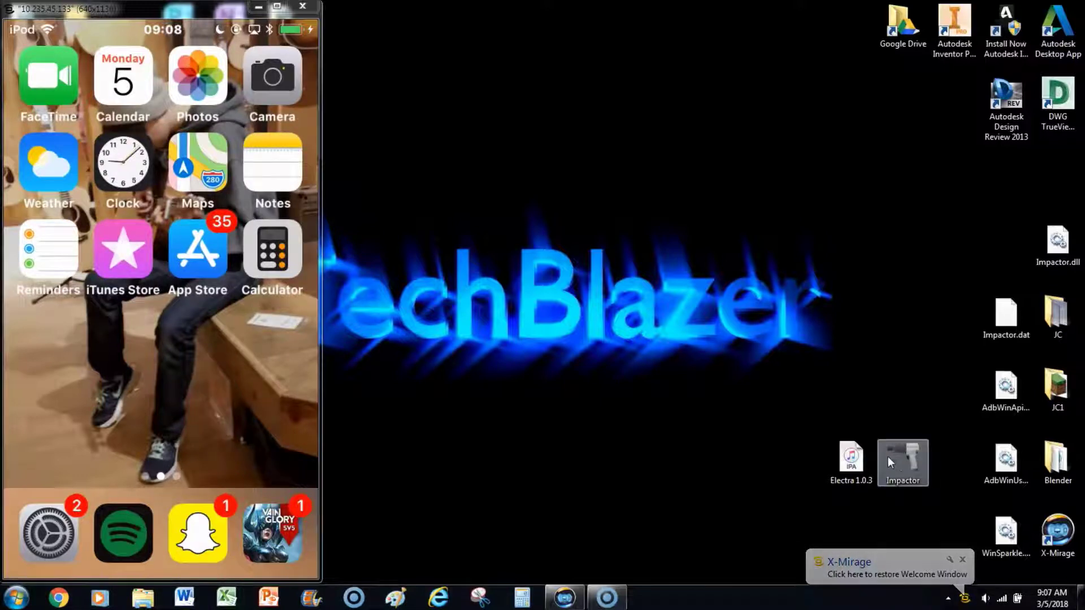
Step: Launch Cydia Impactor past the security warning and drop the Electra 1.0.3 IPA onto it
double_click(900, 459)
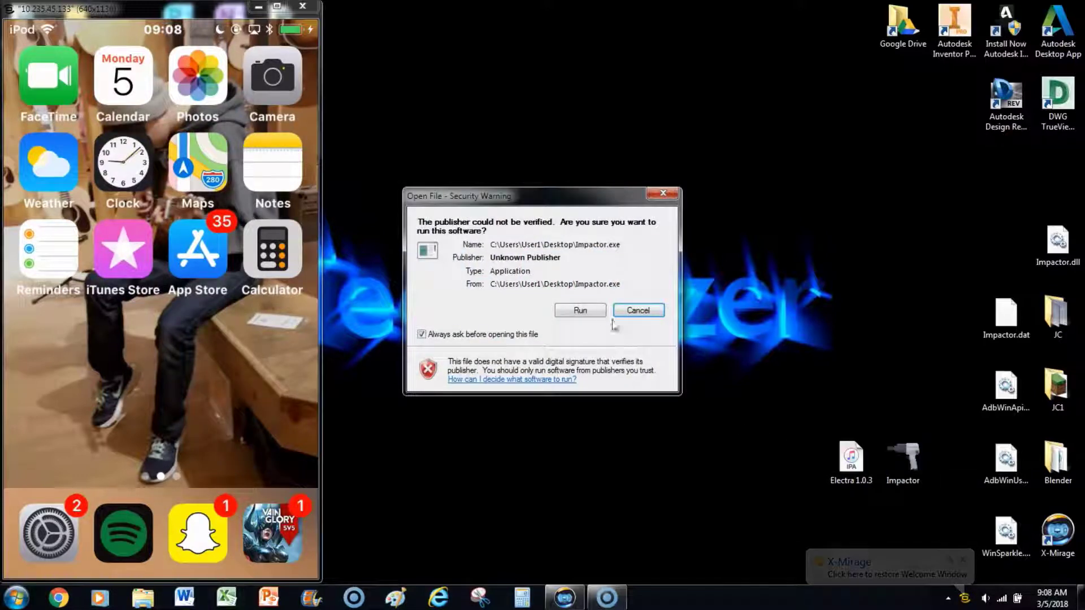
left_click(579, 309)
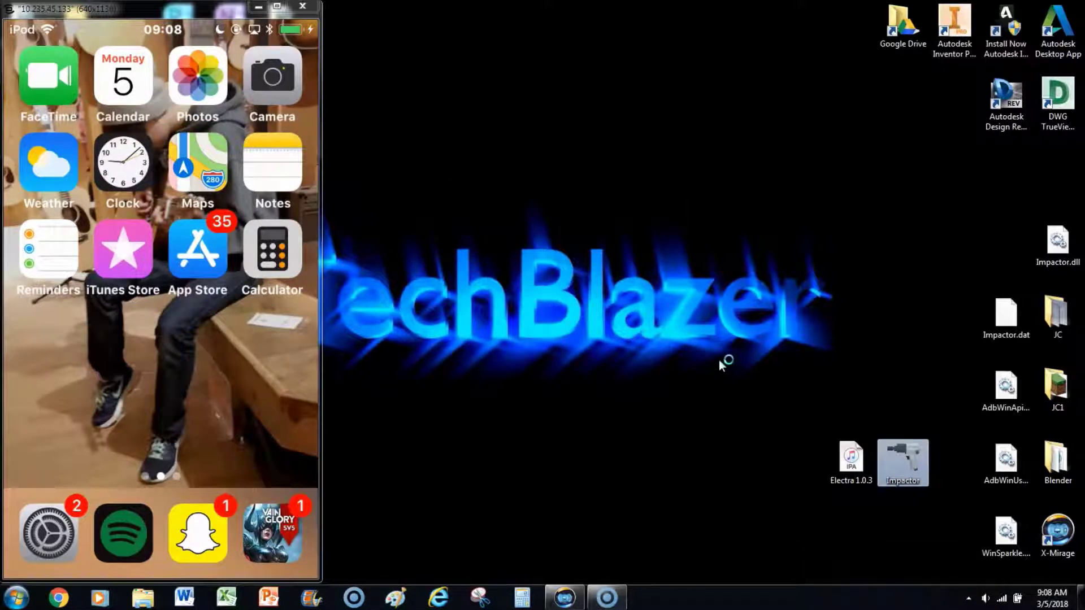
left_click_drag(356, 118, 664, 159)
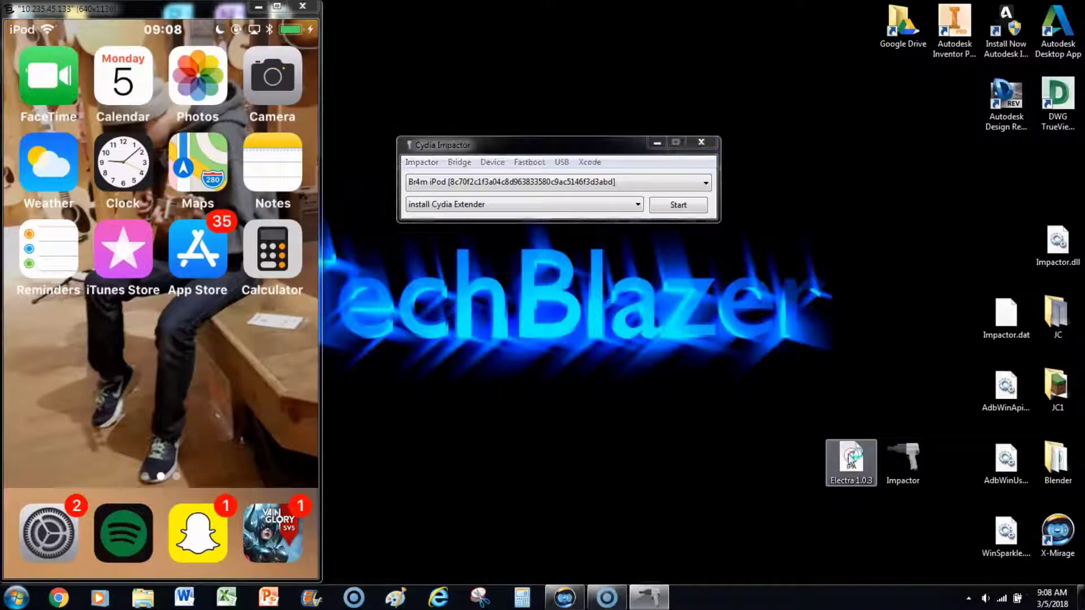
left_click_drag(852, 458, 560, 204)
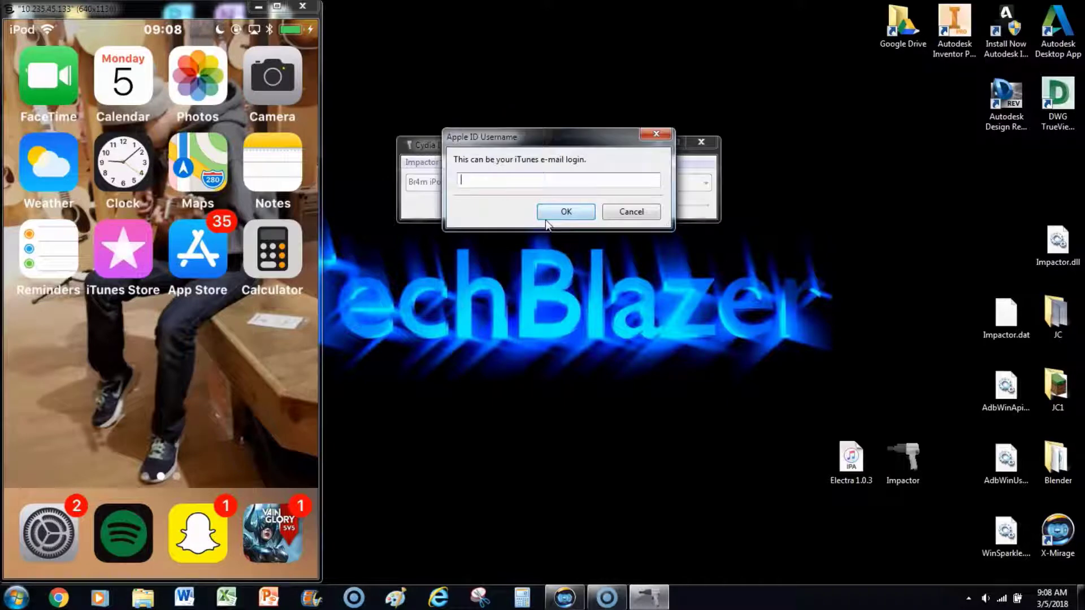